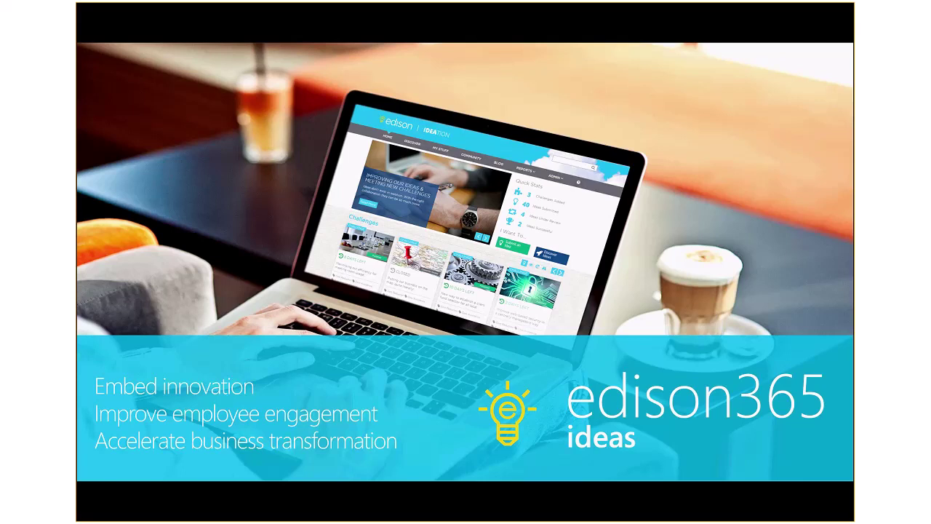
Advance the slideshow from the title slide to the Engaging User eXperience (UX) slide.
{"action": "left_click", "coordinate": [618, 274]}
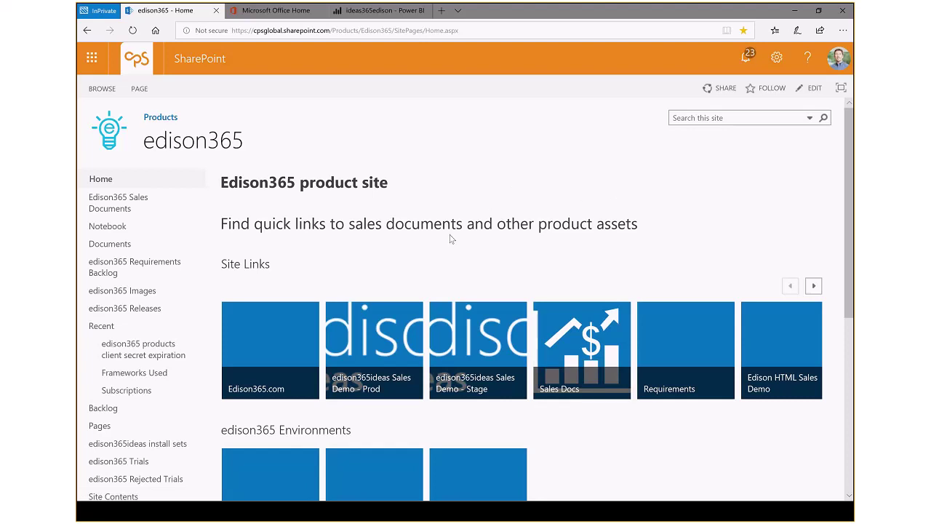
Go from Office Home back to SharePoint and open the edison365ideas Sales Demo - Prod site.
{"action": "left_click", "coordinate": [285, 11]}
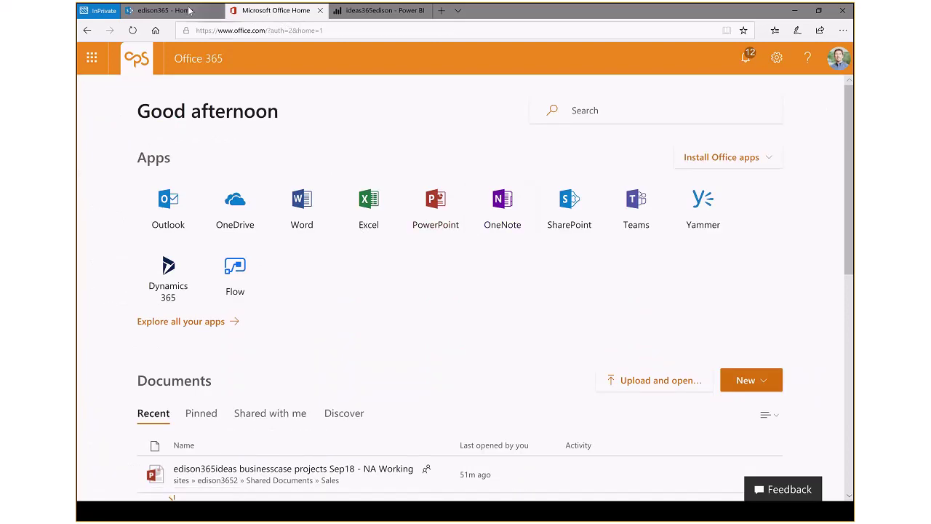
{"action": "left_click", "coordinate": [165, 10]}
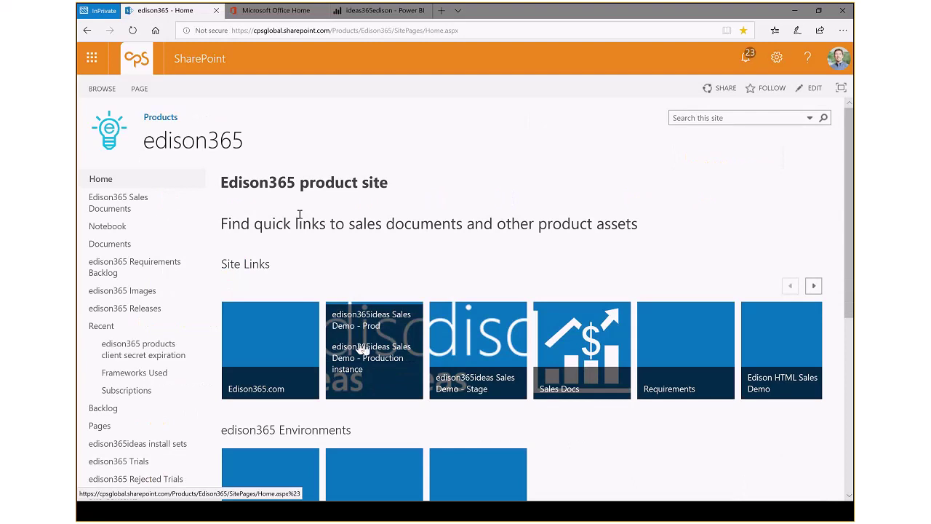
{"action": "left_click", "coordinate": [367, 348]}
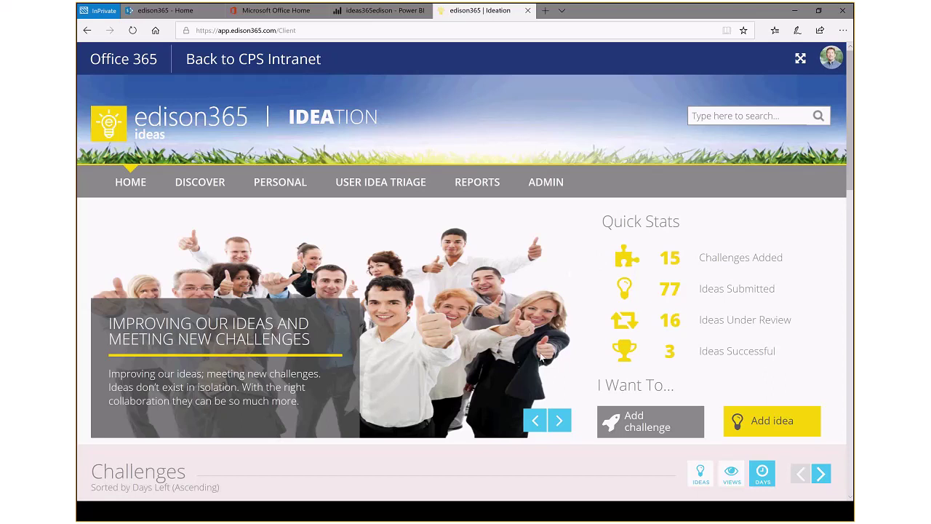
Cycle the home page carousel through the Innovator Award story to the Quarterly Challenge Added story.
{"action": "left_click", "coordinate": [560, 424]}
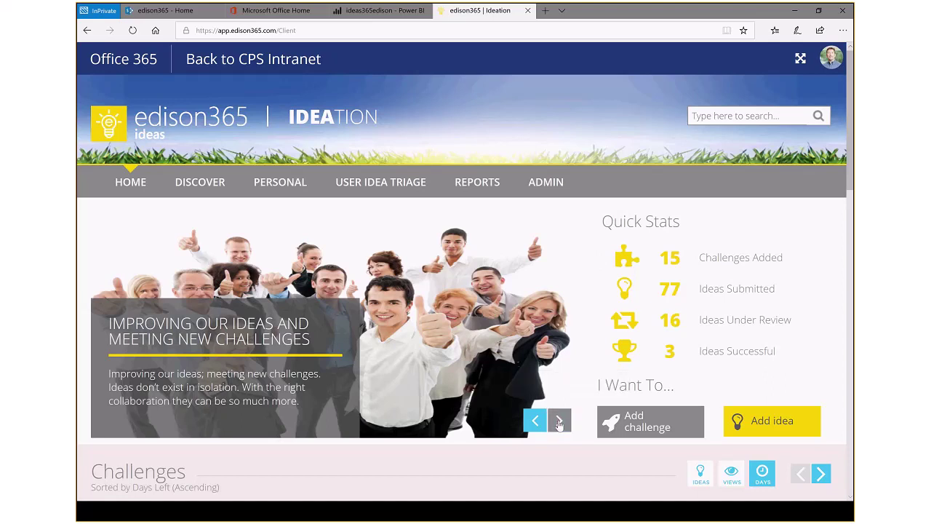
{"action": "left_click", "coordinate": [559, 423]}
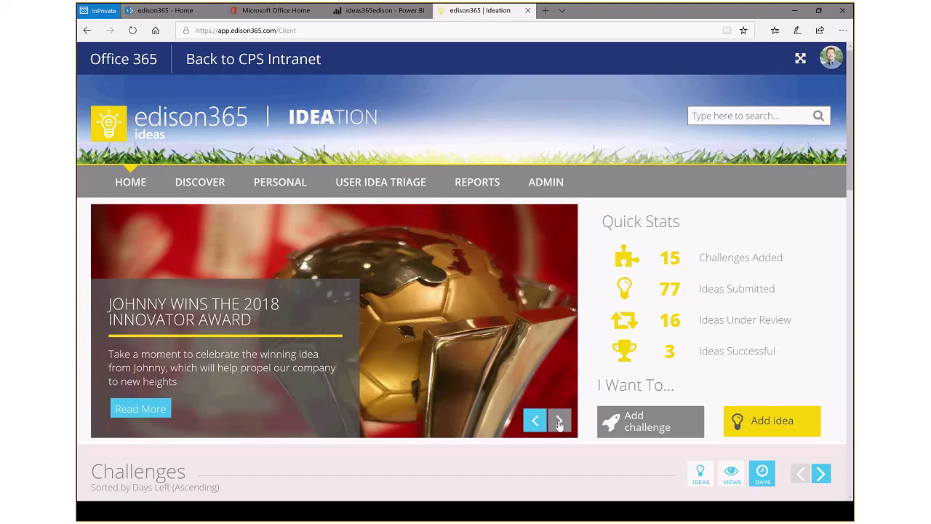
{"action": "left_click", "coordinate": [560, 423]}
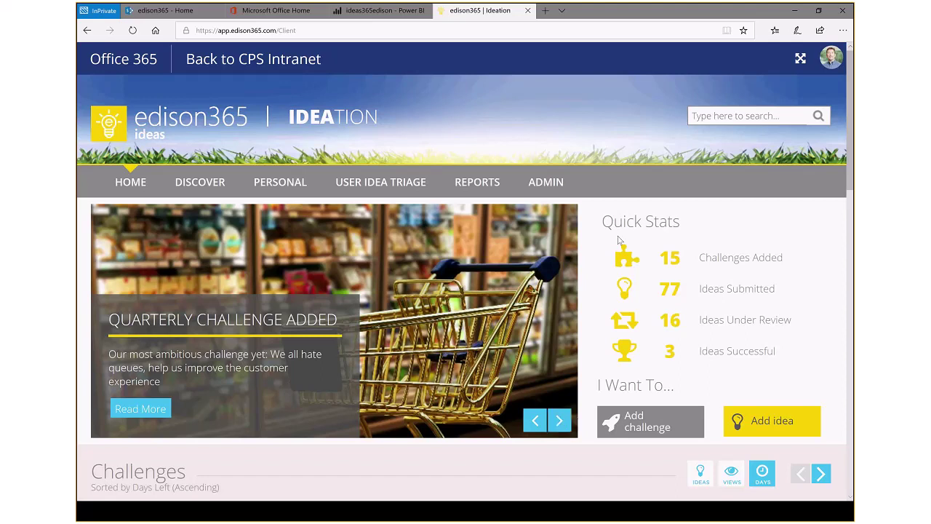
Highlight the Quick Stats figures, then scroll down to the Challenges list.
{"action": "left_click_drag", "start_coordinate": [604, 221], "coordinate": [777, 361]}
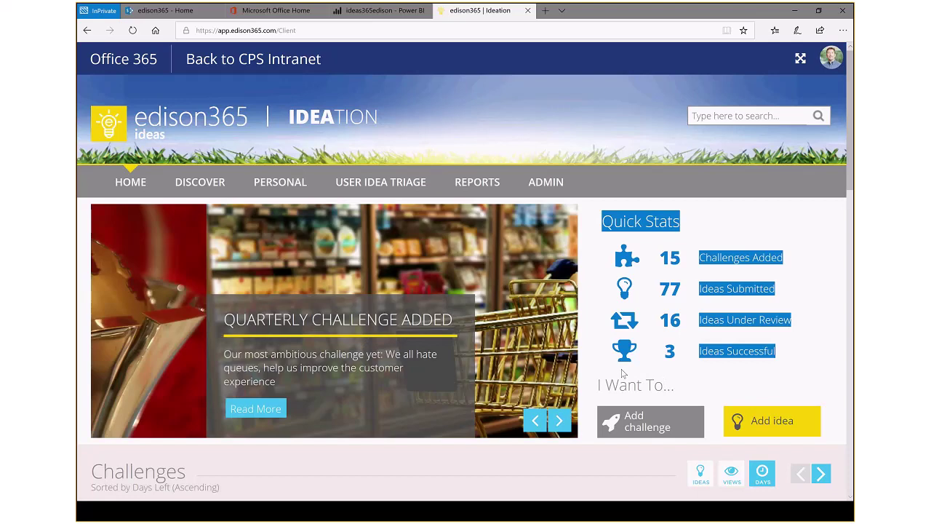
{"action": "scroll", "coordinate": [621, 373], "scroll_direction": "down", "scroll_amount": 1}
{"action": "scroll", "coordinate": [622, 373], "scroll_direction": "down", "scroll_amount": 1}
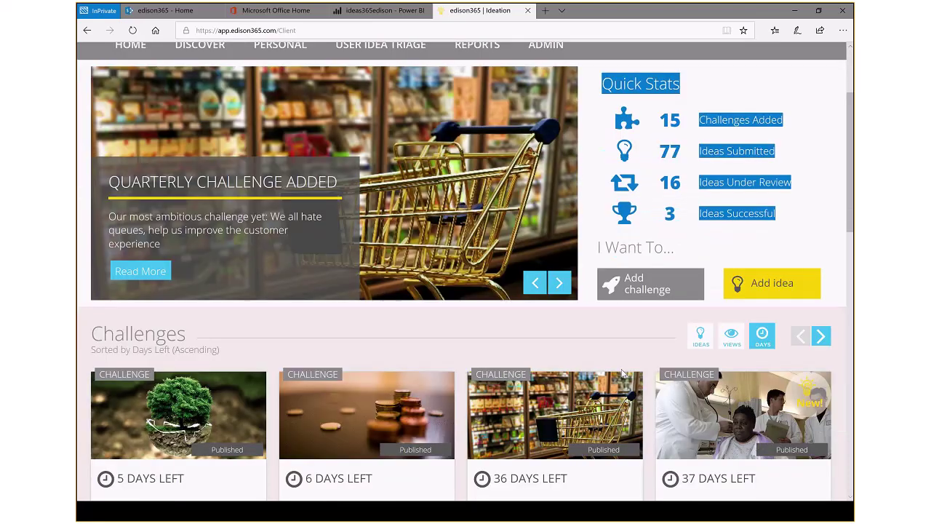
{"action": "scroll", "coordinate": [622, 373], "scroll_direction": "down", "scroll_amount": 2}
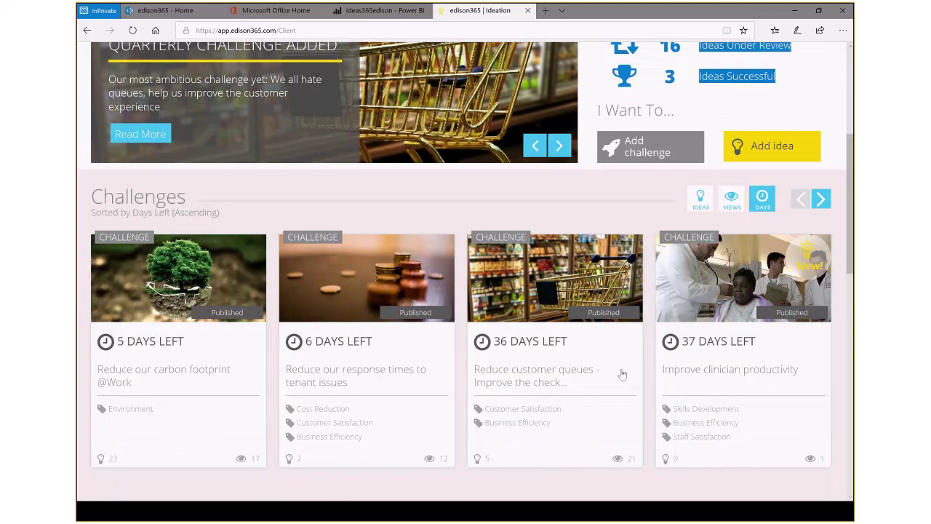
{"action": "scroll", "coordinate": [622, 374], "scroll_direction": "down", "scroll_amount": 1}
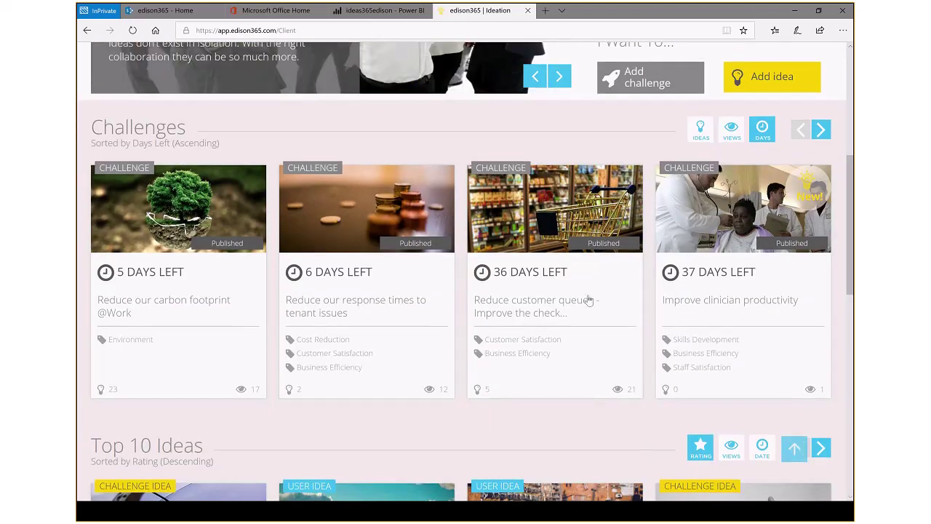
Open the Reduce customer queues challenge and highlight its two category tags.
{"action": "left_click", "coordinate": [537, 219]}
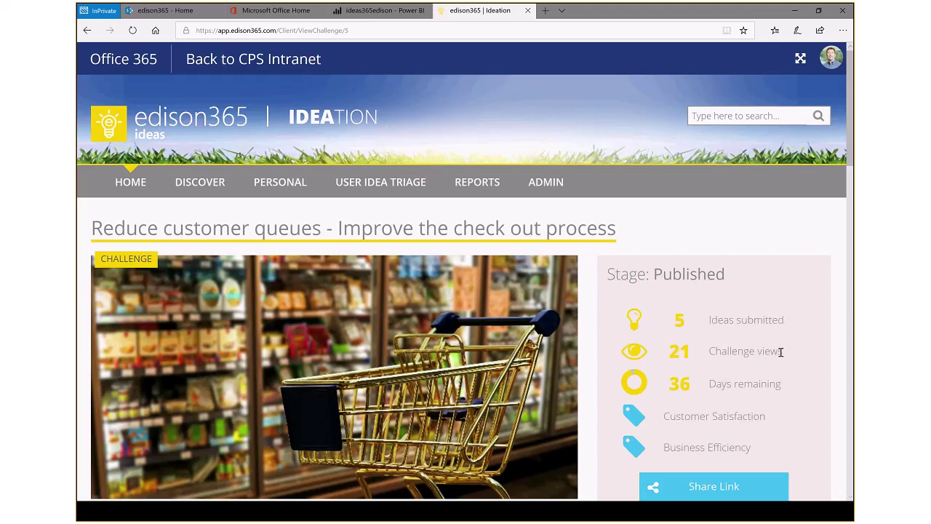
{"action": "scroll", "coordinate": [780, 352], "scroll_direction": "down", "scroll_amount": 1}
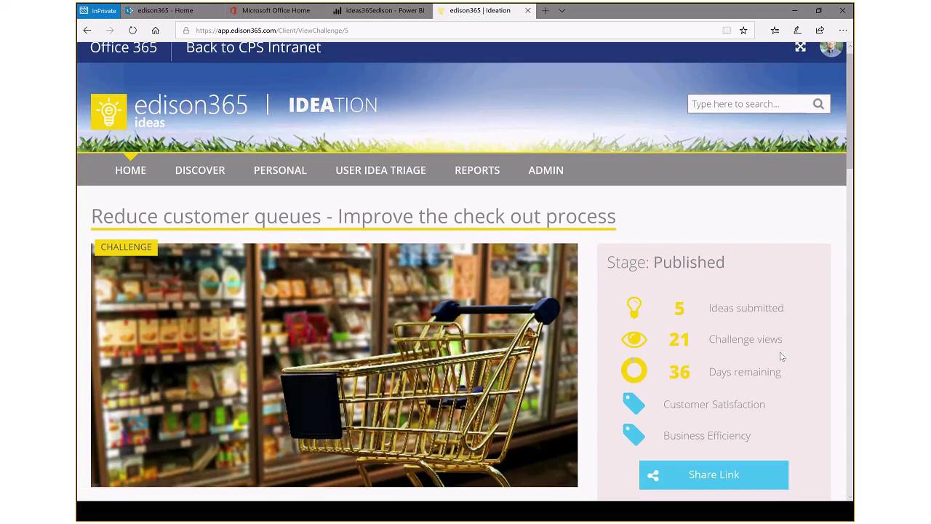
{"action": "scroll", "coordinate": [780, 356], "scroll_direction": "down", "scroll_amount": 2}
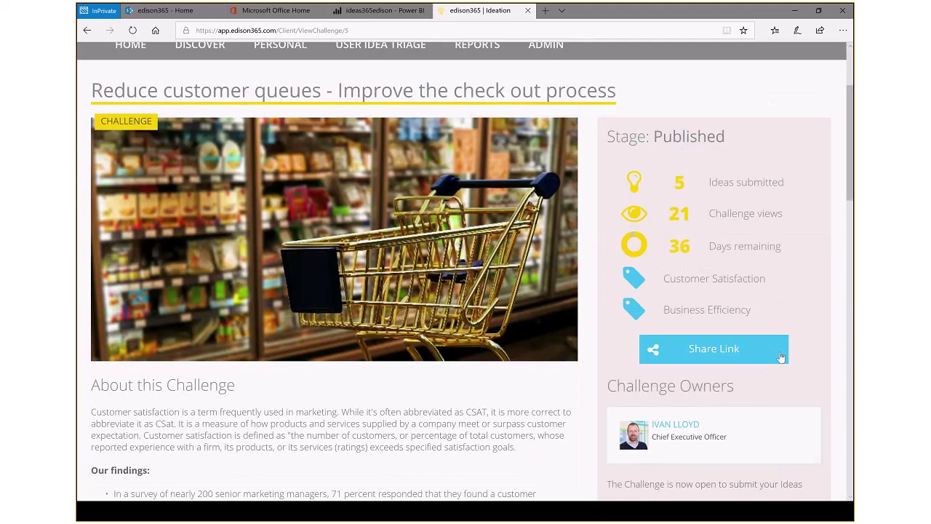
{"action": "left_click_drag", "start_coordinate": [768, 309], "coordinate": [625, 282]}
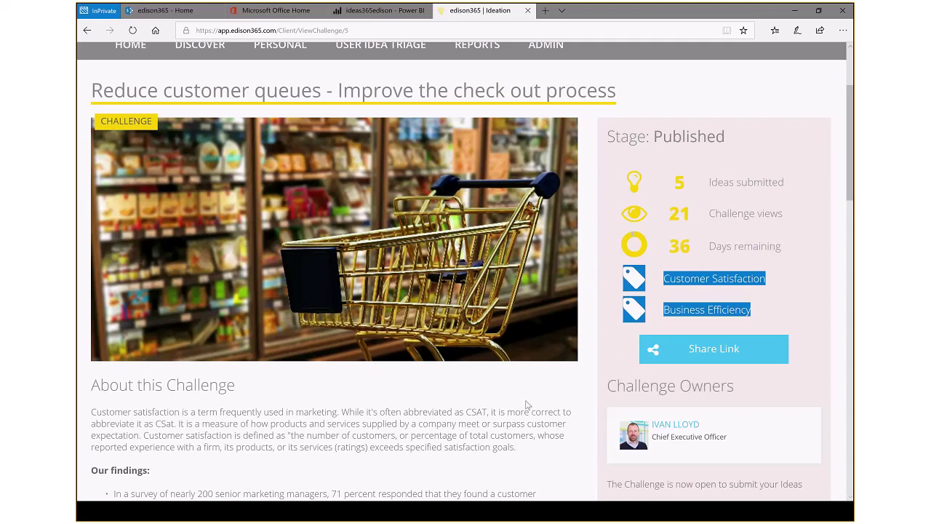
{"action": "left_click", "coordinate": [478, 412]}
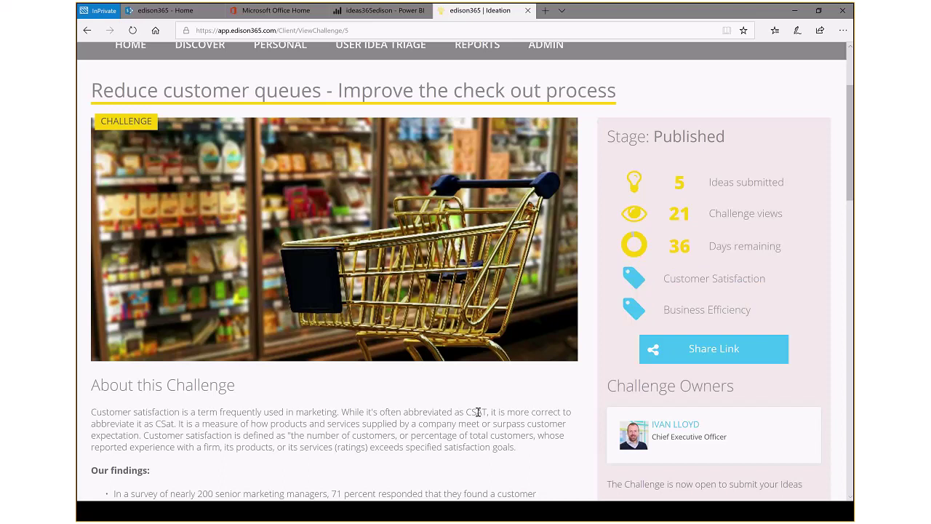
Scroll through the challenge's description, history and ideas, then back up.
{"action": "scroll", "coordinate": [478, 412], "scroll_direction": "down", "scroll_amount": 1}
{"action": "scroll", "coordinate": [478, 416], "scroll_direction": "down", "scroll_amount": 1}
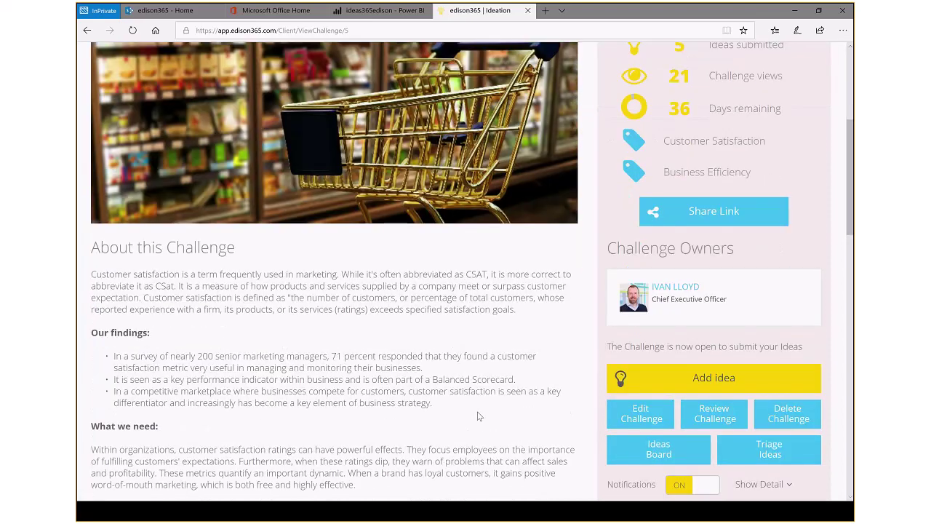
{"action": "scroll", "coordinate": [478, 416], "scroll_direction": "down", "scroll_amount": 1}
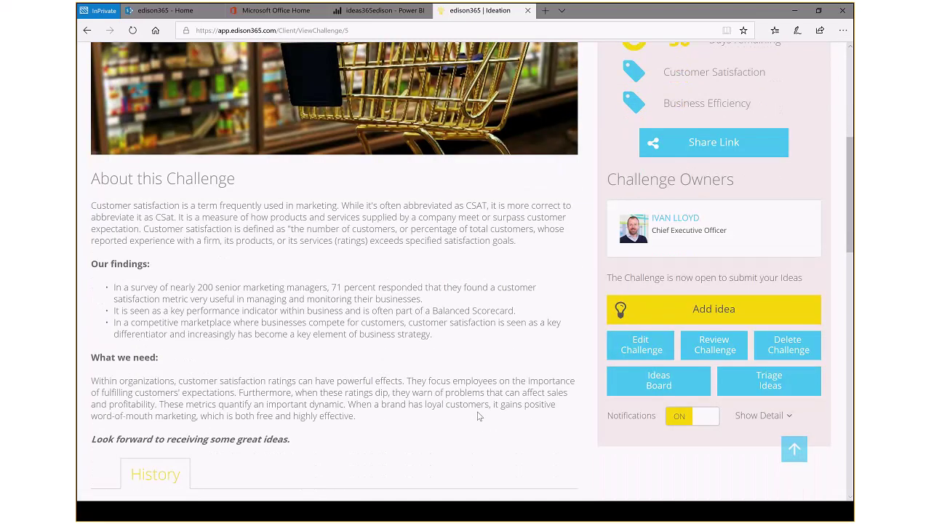
{"action": "scroll", "coordinate": [478, 416], "scroll_direction": "down", "scroll_amount": 1}
{"action": "scroll", "coordinate": [478, 416], "scroll_direction": "down", "scroll_amount": 4}
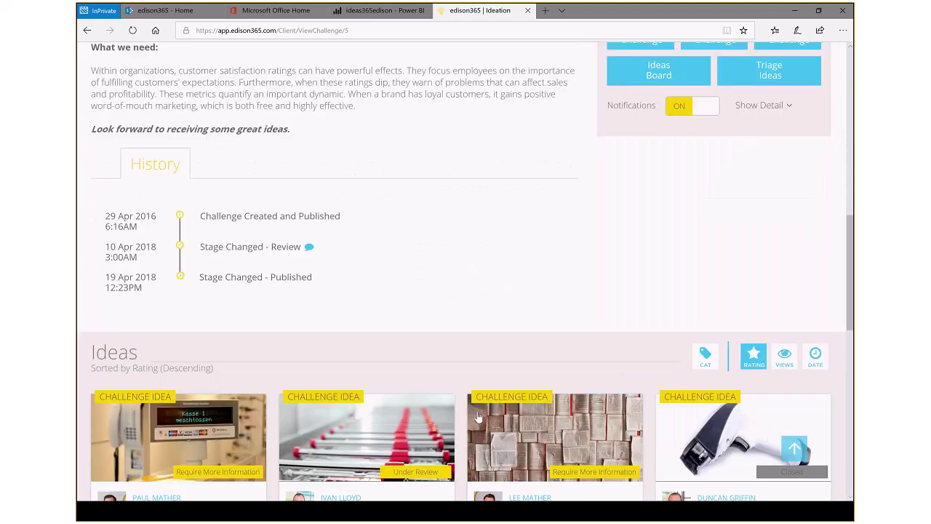
{"action": "scroll", "coordinate": [478, 416], "scroll_direction": "down", "scroll_amount": 3}
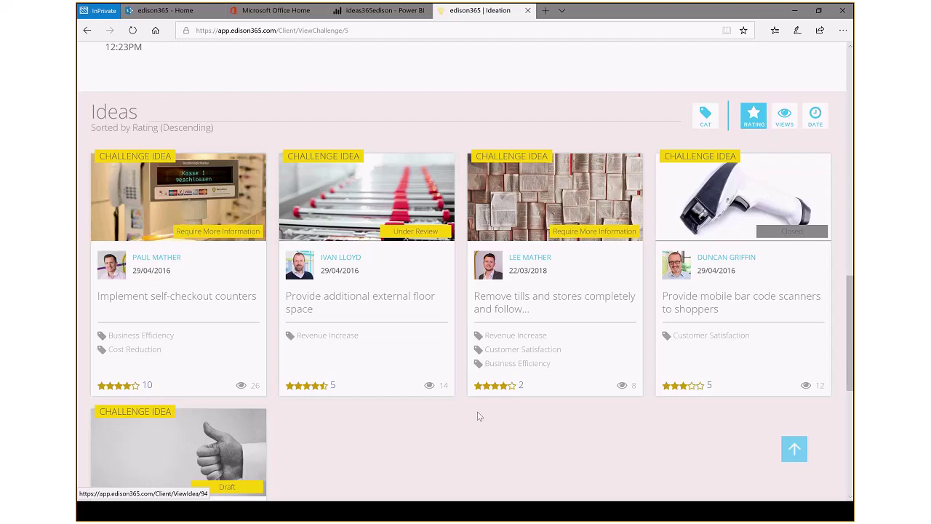
{"action": "scroll", "coordinate": [478, 416], "scroll_direction": "up", "scroll_amount": 3}
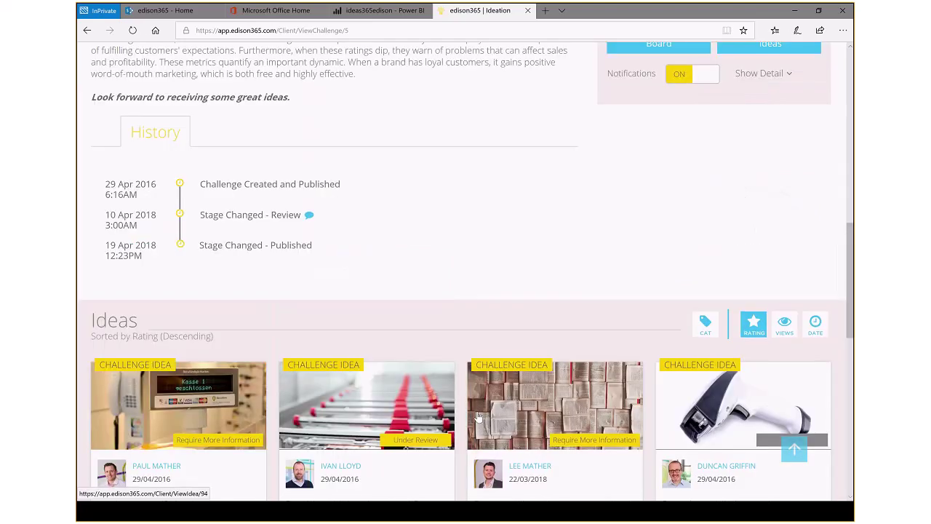
{"action": "scroll", "coordinate": [477, 416], "scroll_direction": "up", "scroll_amount": 3}
{"action": "scroll", "coordinate": [477, 416], "scroll_direction": "up", "scroll_amount": 1}
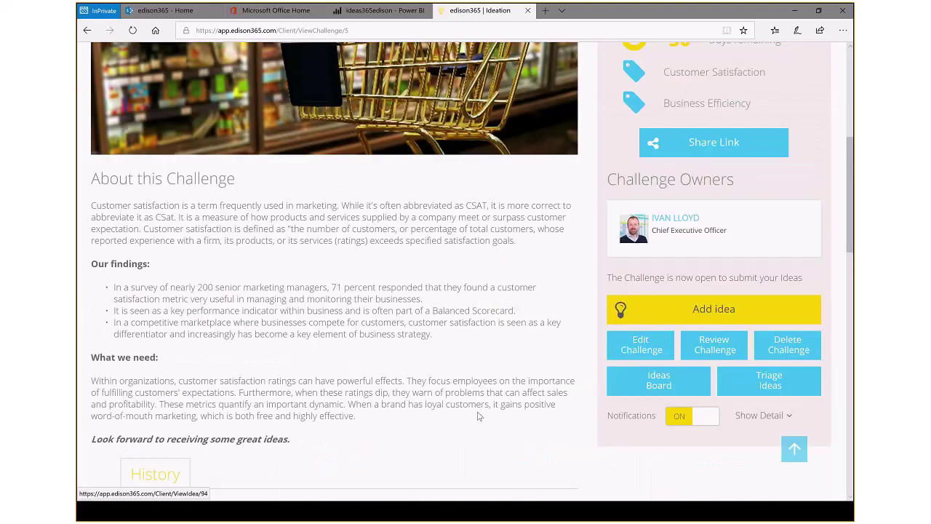
{"action": "scroll", "coordinate": [478, 416], "scroll_direction": "up", "scroll_amount": 1}
{"action": "scroll", "coordinate": [478, 416], "scroll_direction": "up", "scroll_amount": 1}
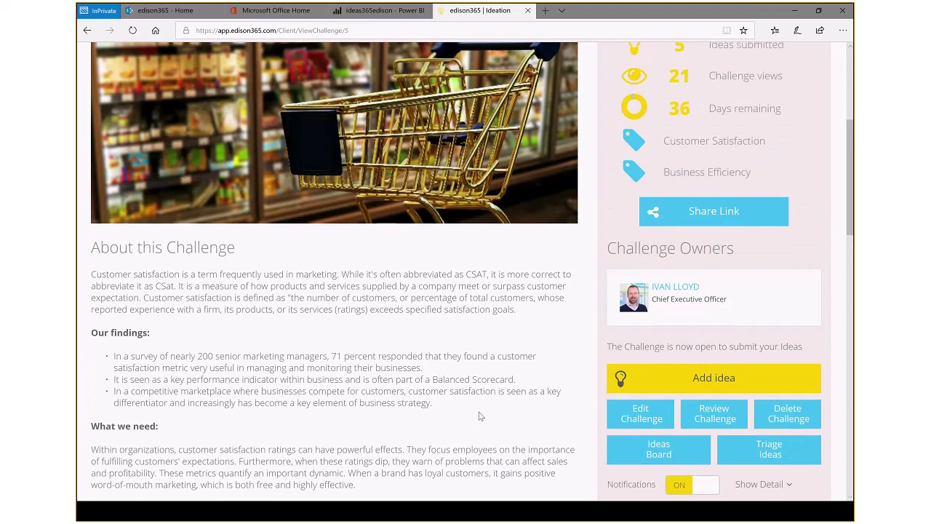
Open the challenge's Idea Board and collapse the header banner for more room.
{"action": "left_click", "coordinate": [648, 456]}
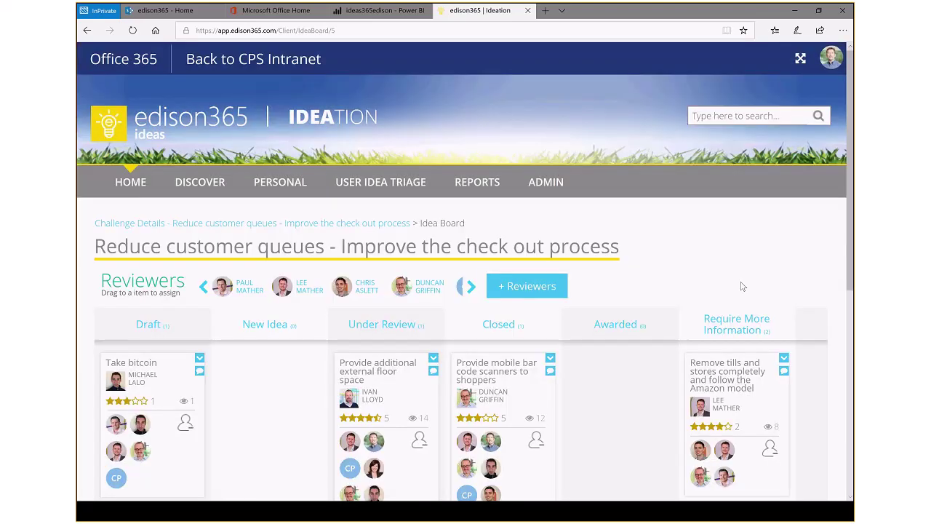
{"action": "scroll", "coordinate": [742, 286], "scroll_direction": "down", "scroll_amount": 1}
{"action": "scroll", "coordinate": [741, 285], "scroll_direction": "down", "scroll_amount": 1}
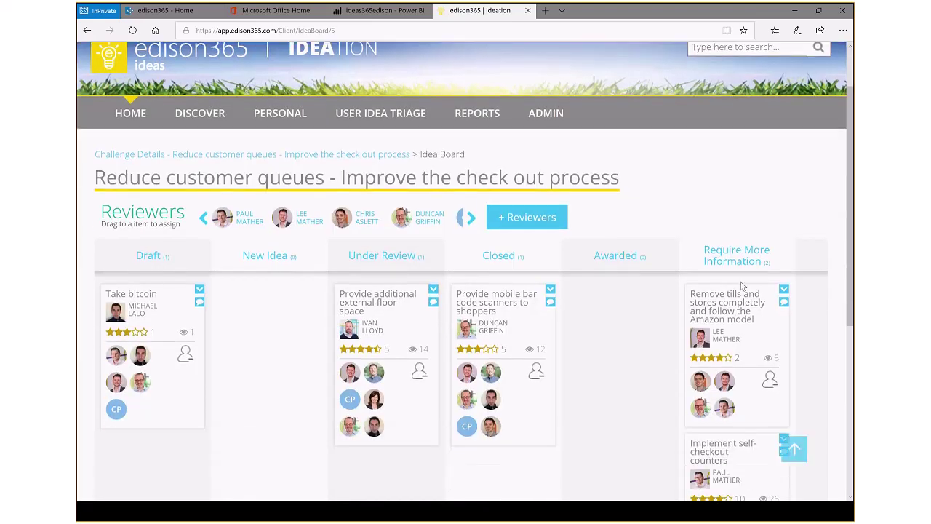
{"action": "scroll", "coordinate": [757, 225], "scroll_direction": "up", "scroll_amount": 2}
{"action": "left_click", "coordinate": [799, 61]}
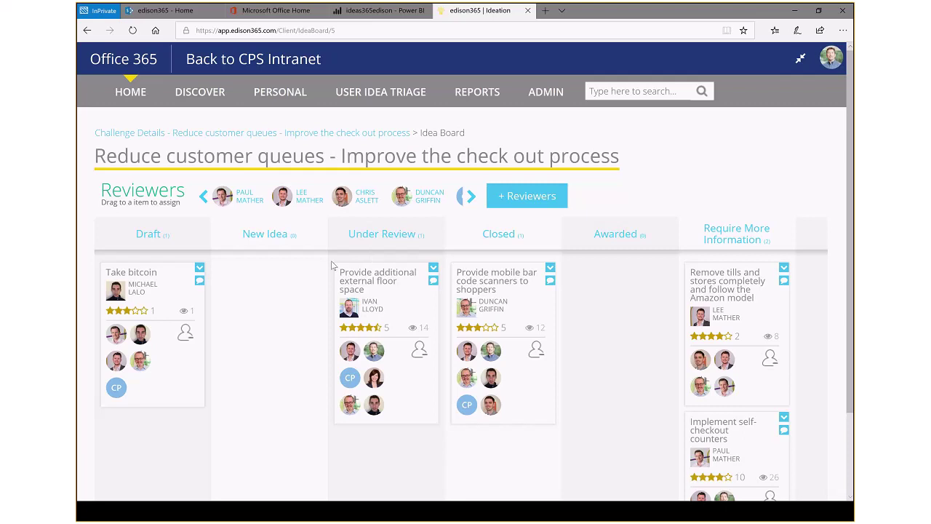
Move the Take bitcoin idea from Draft to New Idea and assign a reviewer to the floor space idea.
{"action": "left_click_drag", "start_coordinate": [165, 292], "coordinate": [282, 287]}
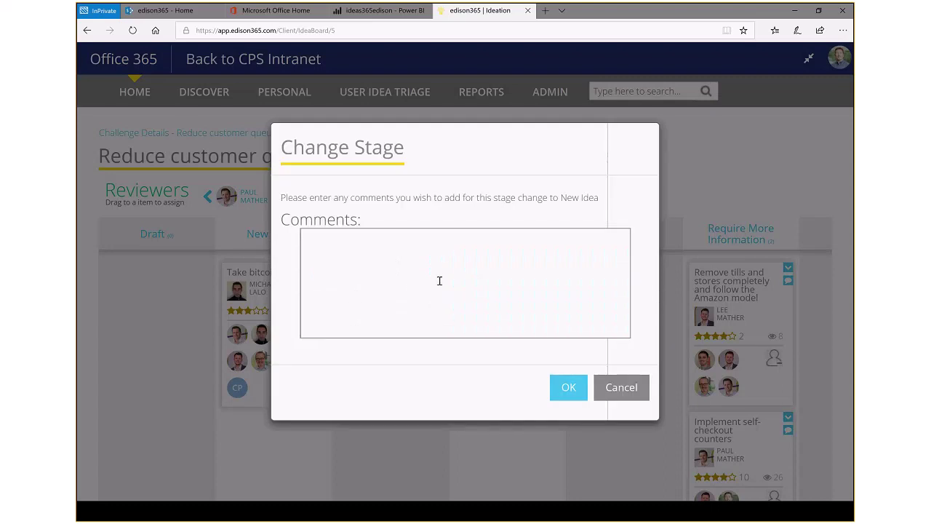
{"action": "left_click", "coordinate": [615, 388]}
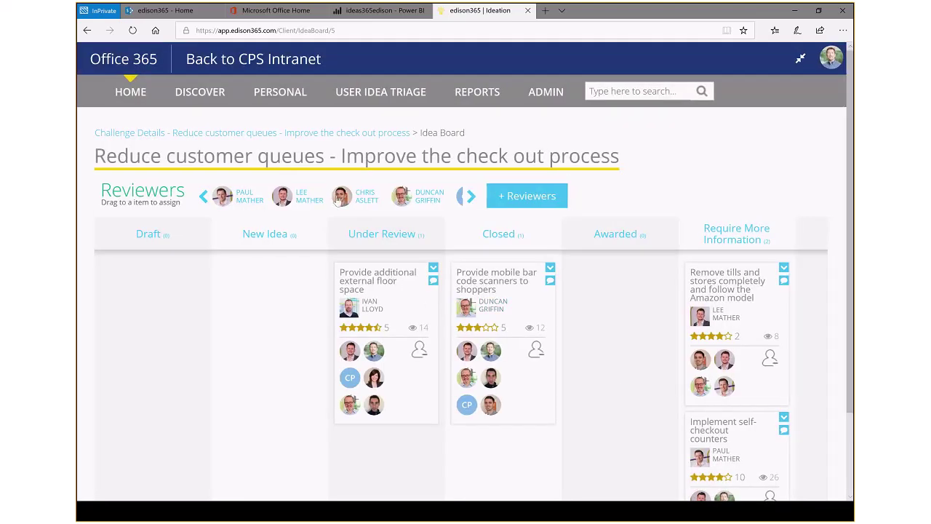
{"action": "left_click_drag", "start_coordinate": [367, 210], "coordinate": [422, 408]}
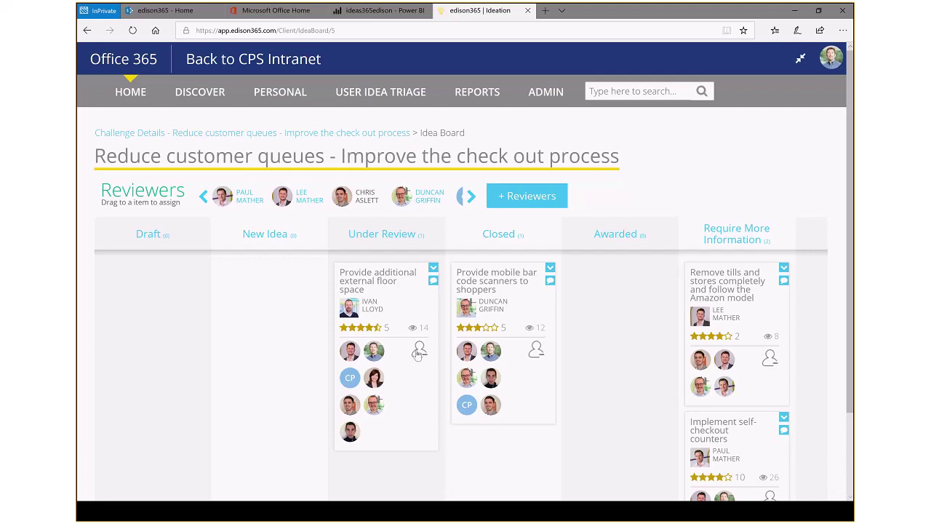
{"action": "scroll", "coordinate": [470, 314], "scroll_direction": "down", "scroll_amount": 1}
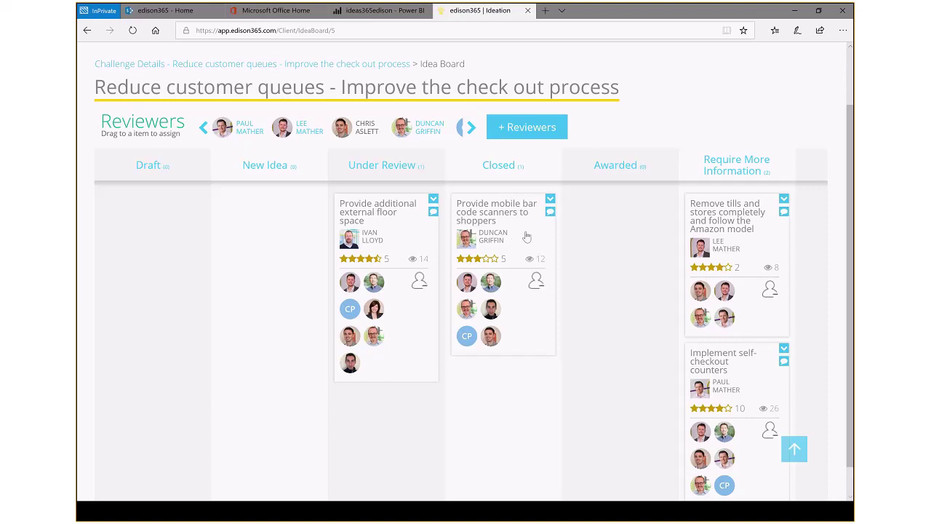
Attempt moving the external floor space idea to Awarded, cancel, and return to challenge details.
{"action": "left_click_drag", "start_coordinate": [409, 223], "coordinate": [643, 264]}
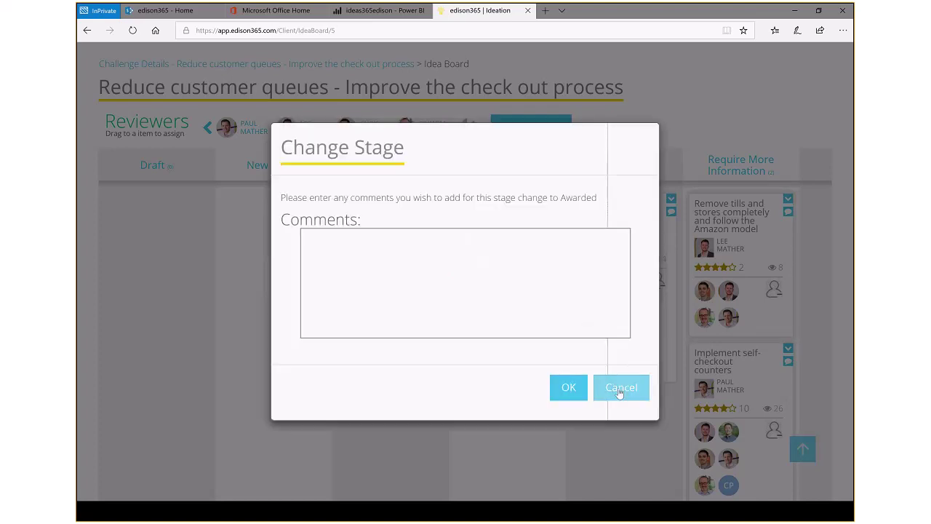
{"action": "left_click", "coordinate": [618, 392]}
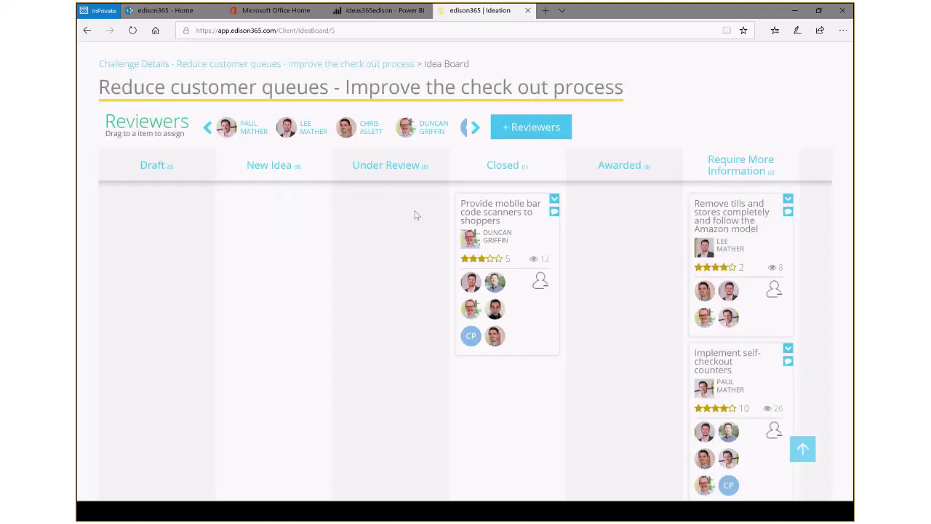
{"action": "left_click", "coordinate": [232, 66]}
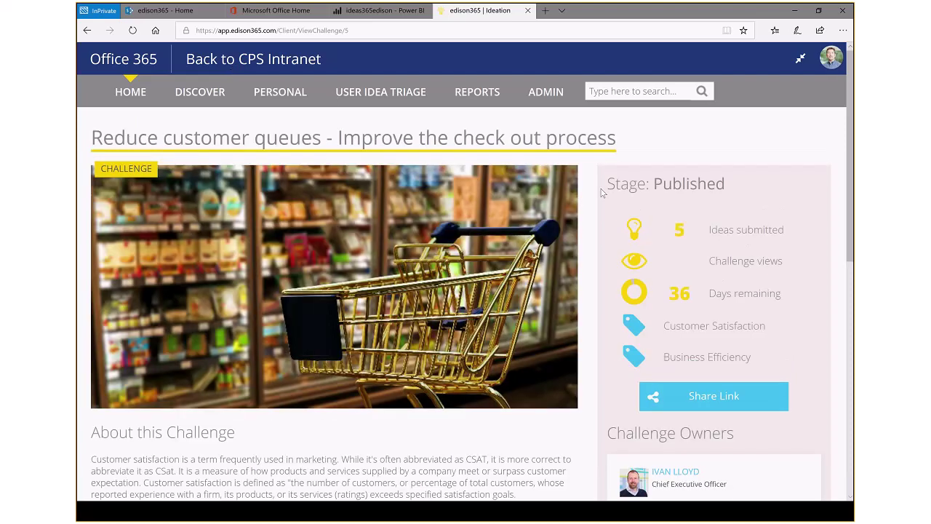
Open Triage Ideas for the challenge and dismiss the Triage Information notice listing new metrics.
{"action": "scroll", "coordinate": [588, 222], "scroll_direction": "down", "scroll_amount": 1}
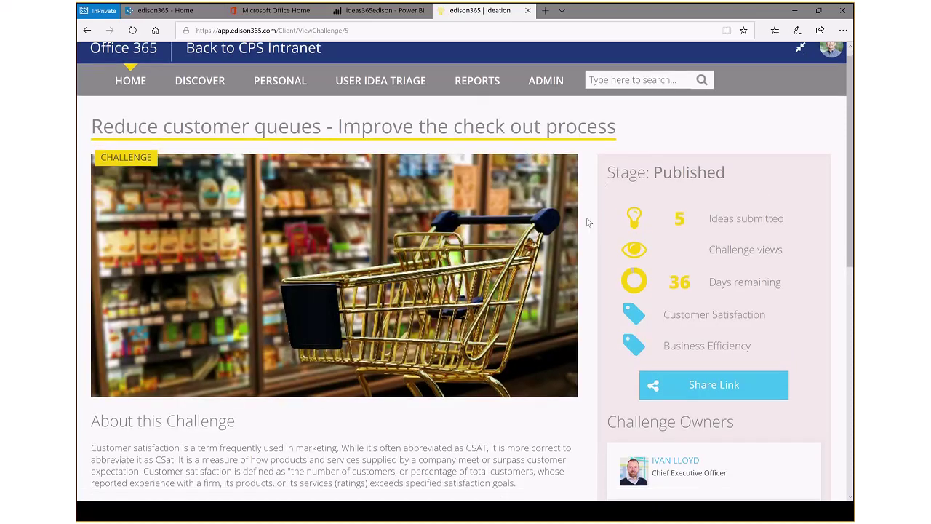
{"action": "scroll", "coordinate": [588, 222], "scroll_direction": "down", "scroll_amount": 3}
{"action": "left_click", "coordinate": [760, 431]}
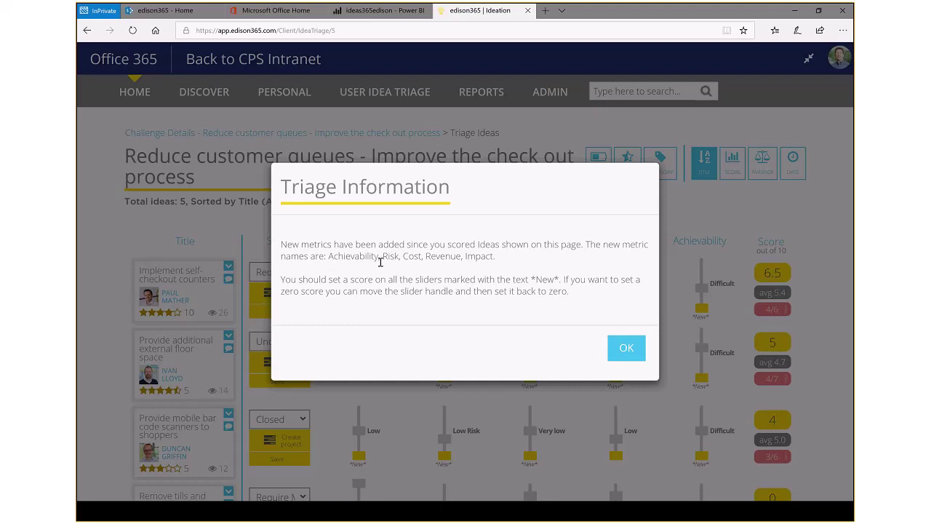
{"action": "left_click_drag", "start_coordinate": [328, 256], "coordinate": [505, 260]}
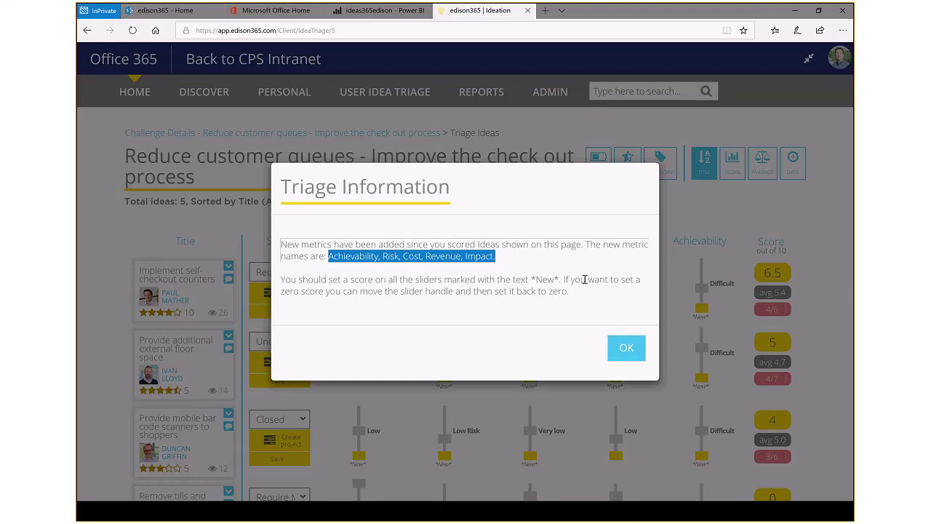
{"action": "left_click", "coordinate": [625, 348]}
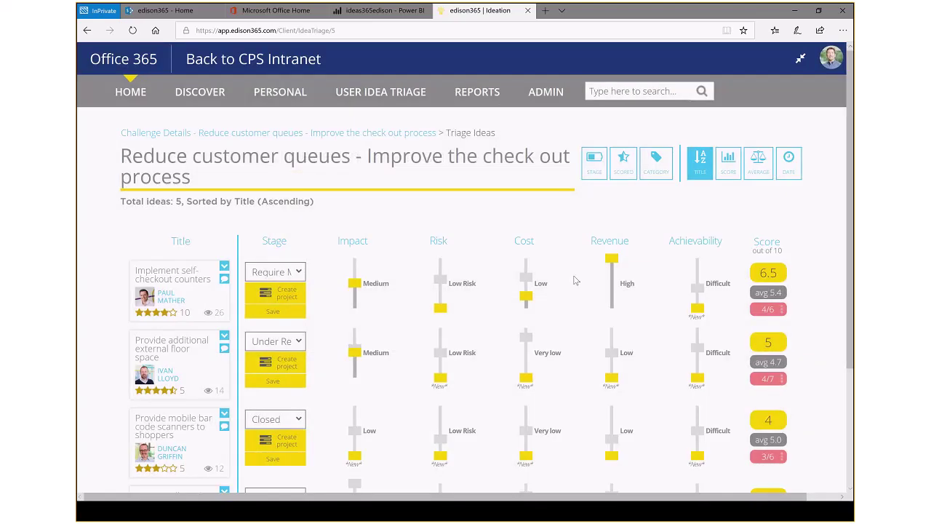
Review the self-checkout idea's stage options and return its Revenue slider to High, scoring 6.5.
{"action": "scroll", "coordinate": [575, 281], "scroll_direction": "down", "scroll_amount": 1}
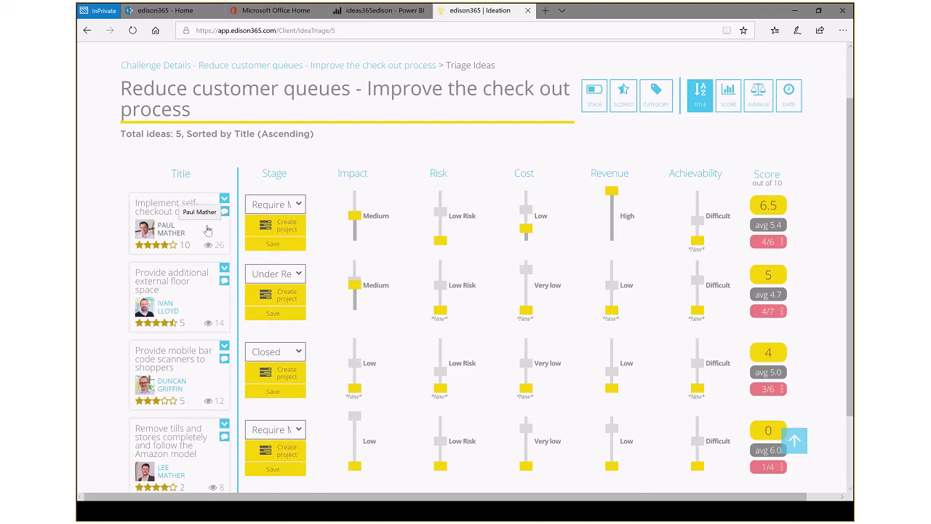
{"action": "left_click", "coordinate": [299, 206]}
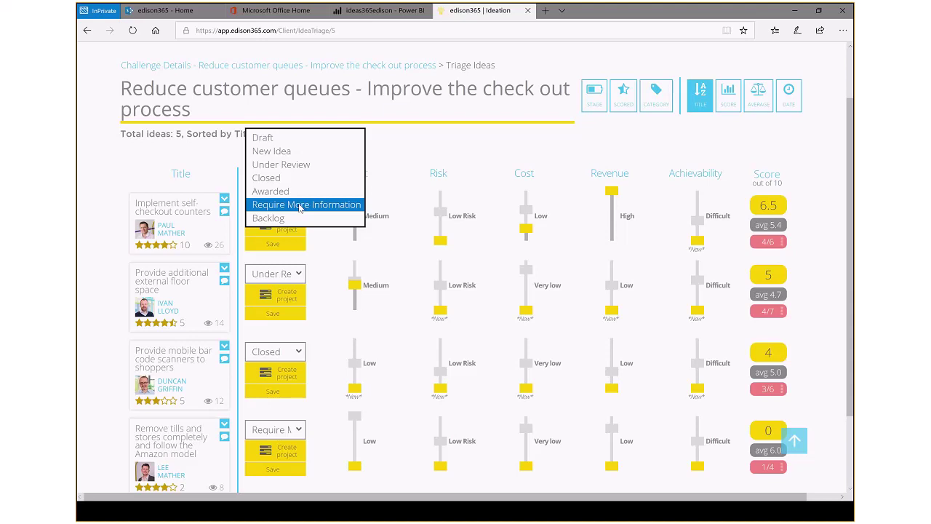
{"action": "left_click", "coordinate": [398, 241]}
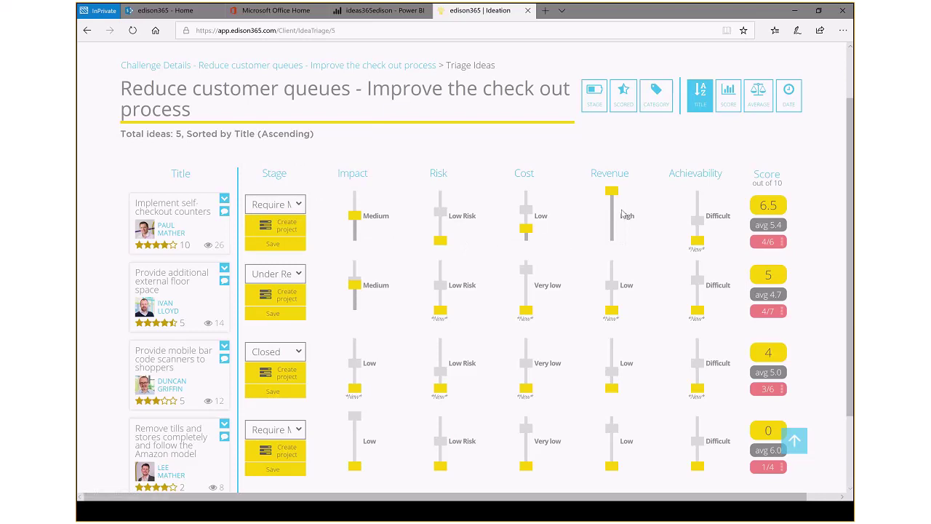
{"action": "left_click_drag", "start_coordinate": [612, 193], "coordinate": [614, 229]}
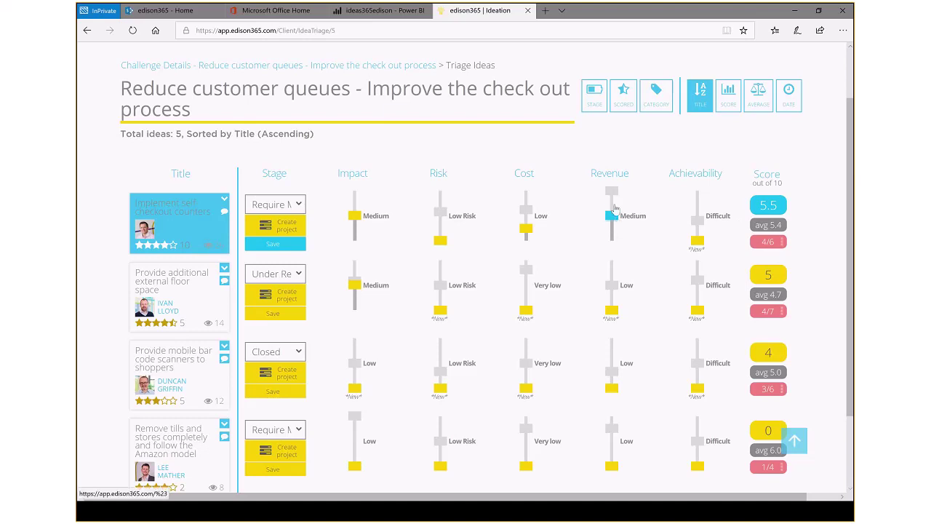
{"action": "left_click_drag", "start_coordinate": [615, 208], "coordinate": [611, 193]}
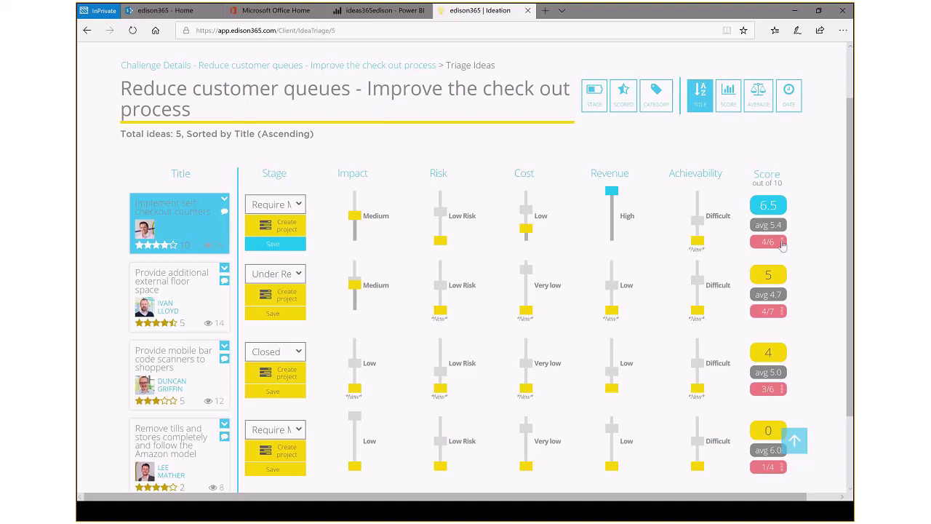
{"action": "left_click", "coordinate": [782, 244]}
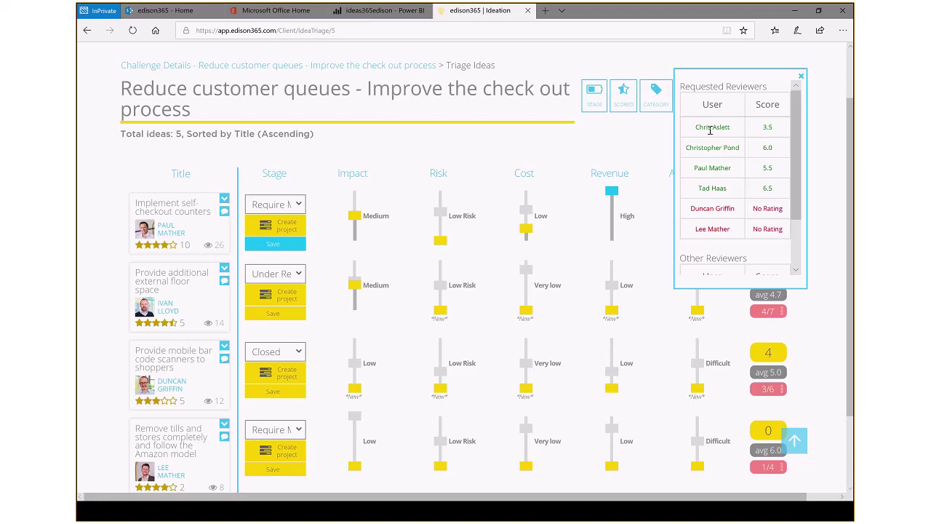
{"action": "left_click_drag", "start_coordinate": [798, 145], "coordinate": [797, 190]}
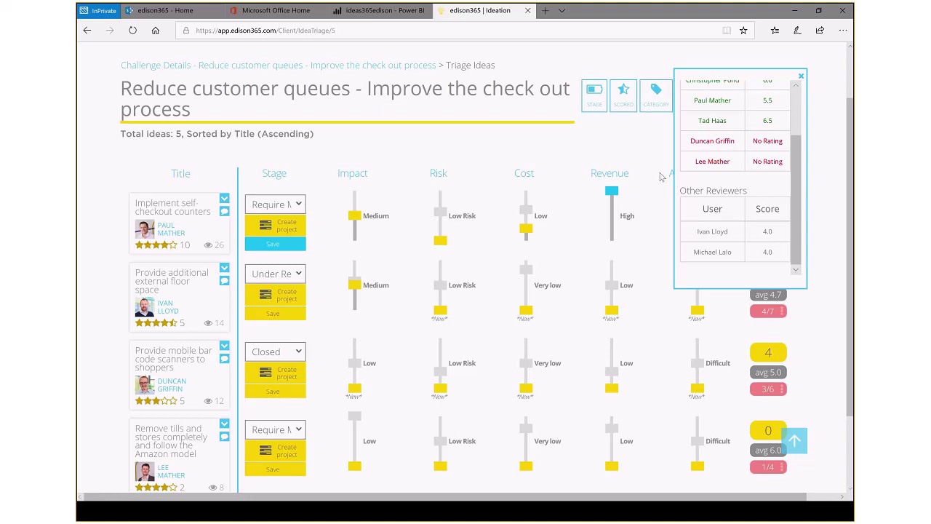
{"action": "left_click", "coordinate": [801, 77]}
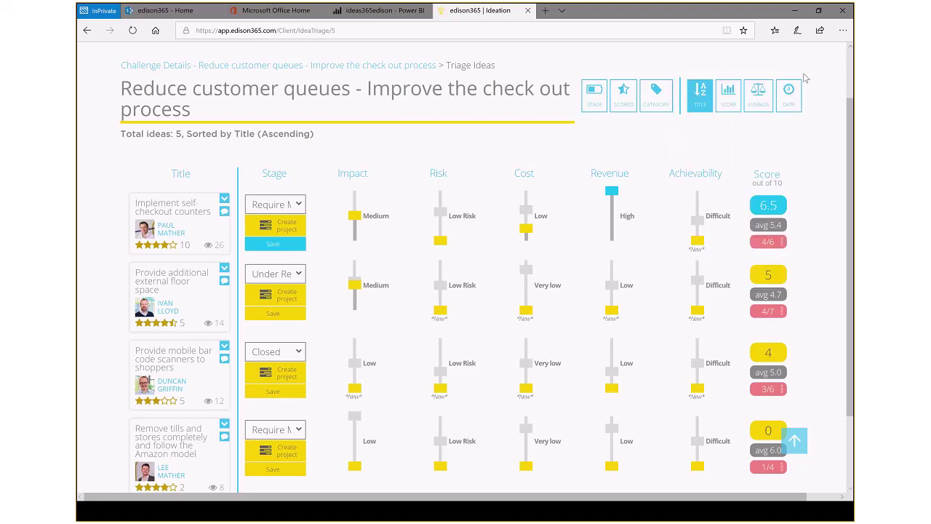
Start and cancel a project from the self-checkout idea, then expand the edison365 Ideation banner.
{"action": "left_click", "coordinate": [281, 227]}
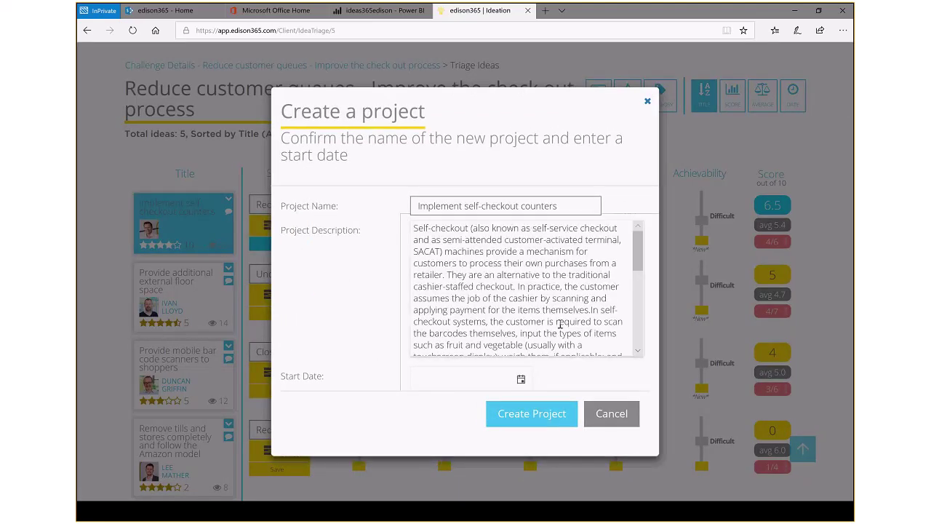
{"action": "left_click", "coordinate": [611, 415]}
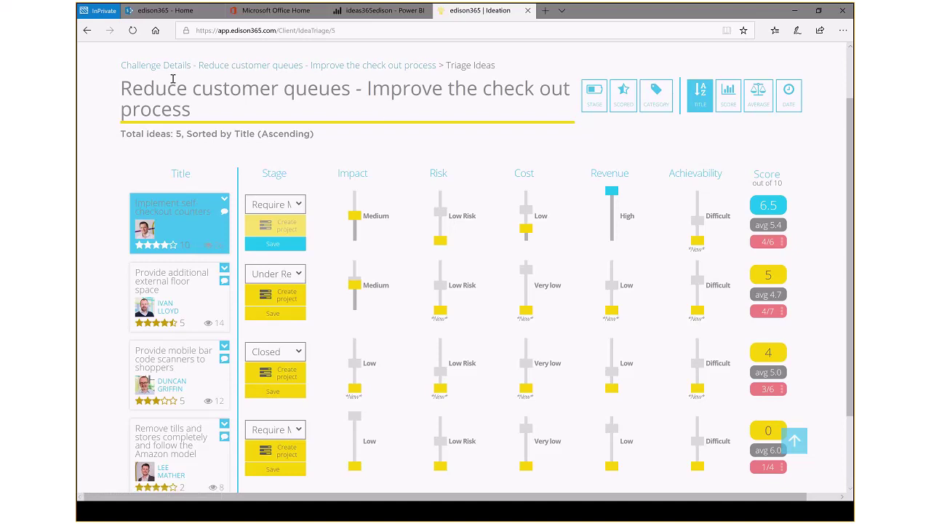
{"action": "scroll", "coordinate": [174, 84], "scroll_direction": "up", "scroll_amount": 1}
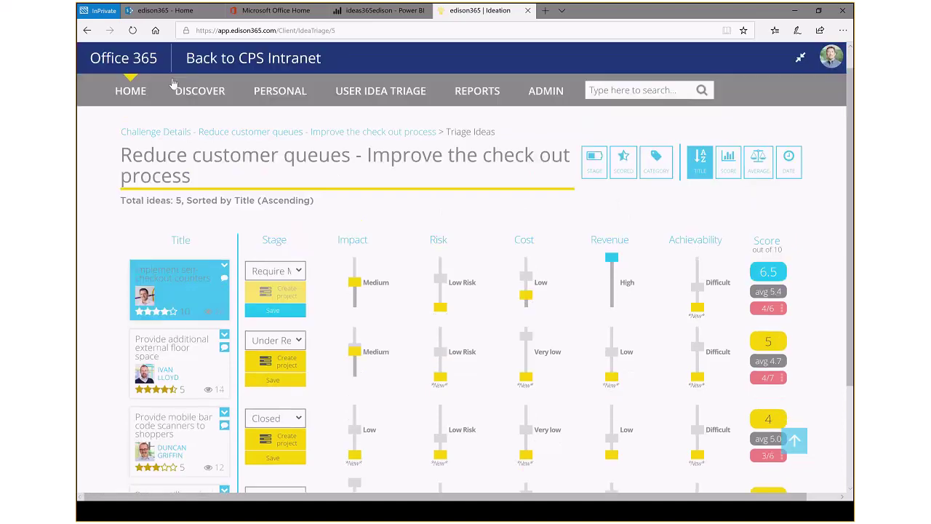
{"action": "left_click", "coordinate": [801, 61]}
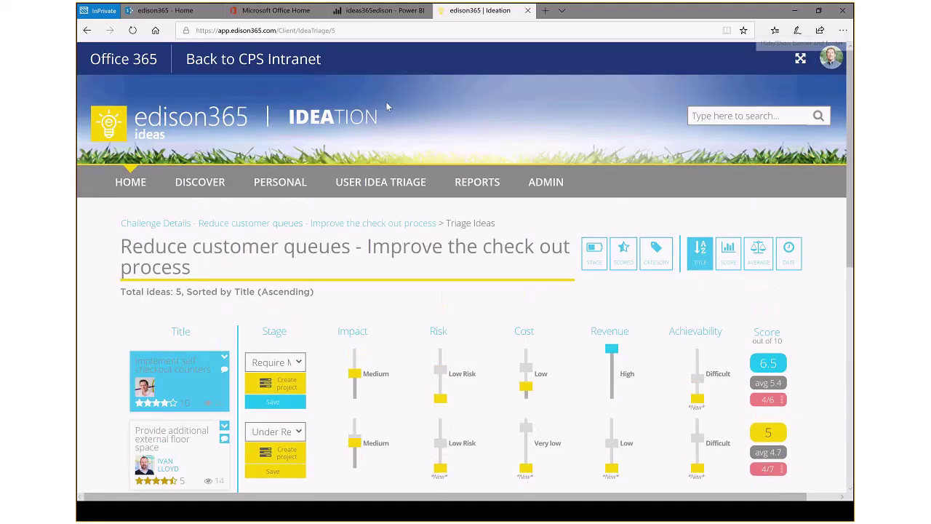
Filter Power BI's Challenges page by Customer Satisfaction, Revenue Increase and Environment, then open Ideas by Category - Clean.
{"action": "left_click", "coordinate": [378, 10]}
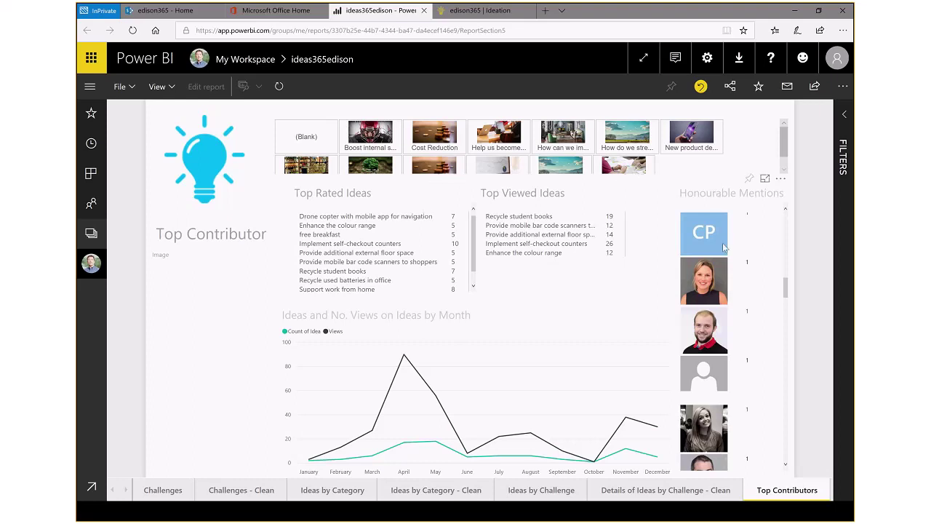
{"action": "left_click", "coordinate": [177, 492]}
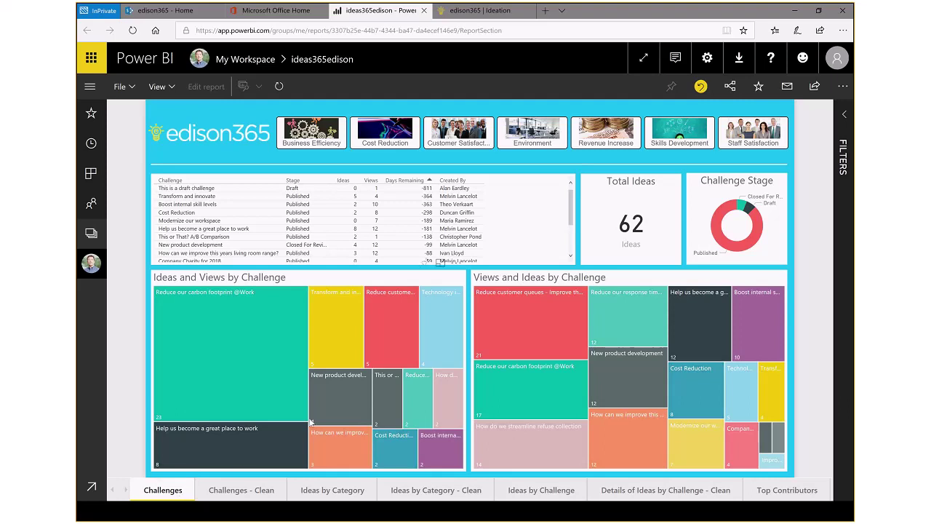
{"action": "left_click", "coordinate": [460, 136]}
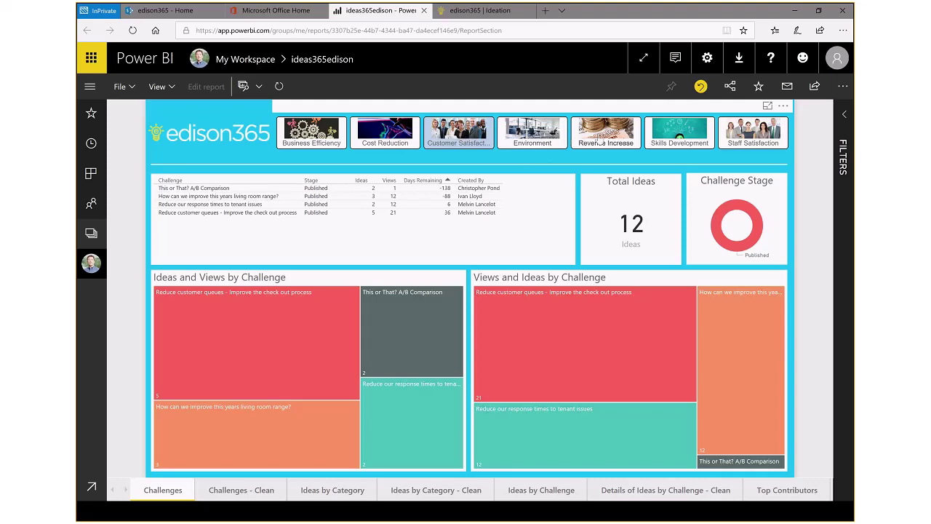
{"action": "left_click", "coordinate": [597, 140]}
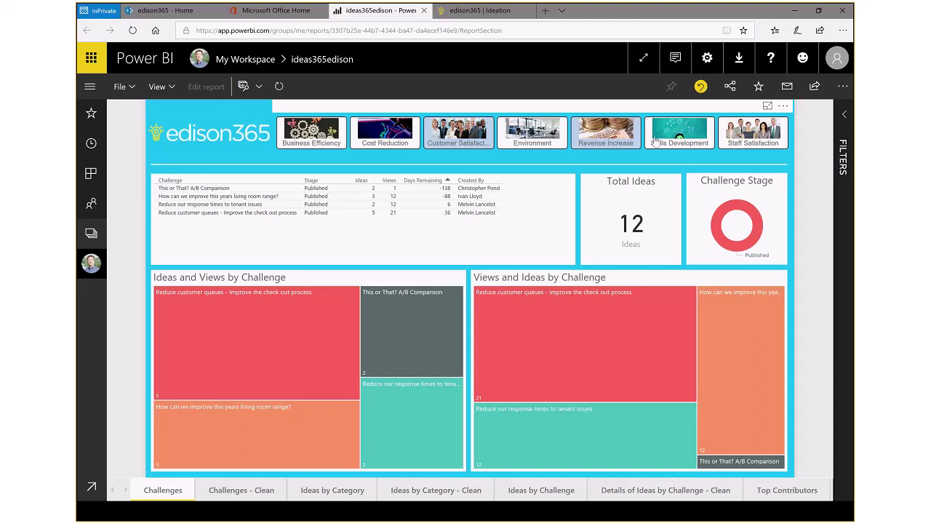
{"action": "left_click", "coordinate": [528, 140]}
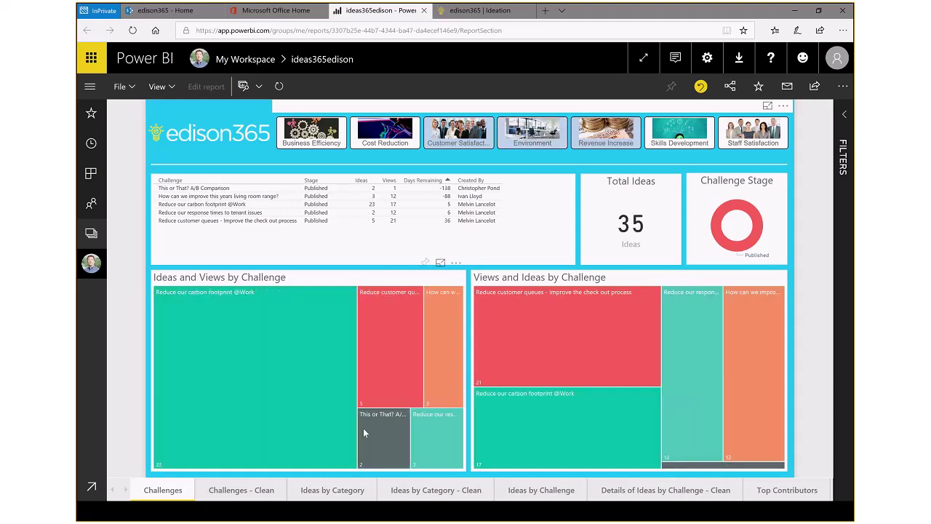
{"action": "left_click", "coordinate": [432, 491]}
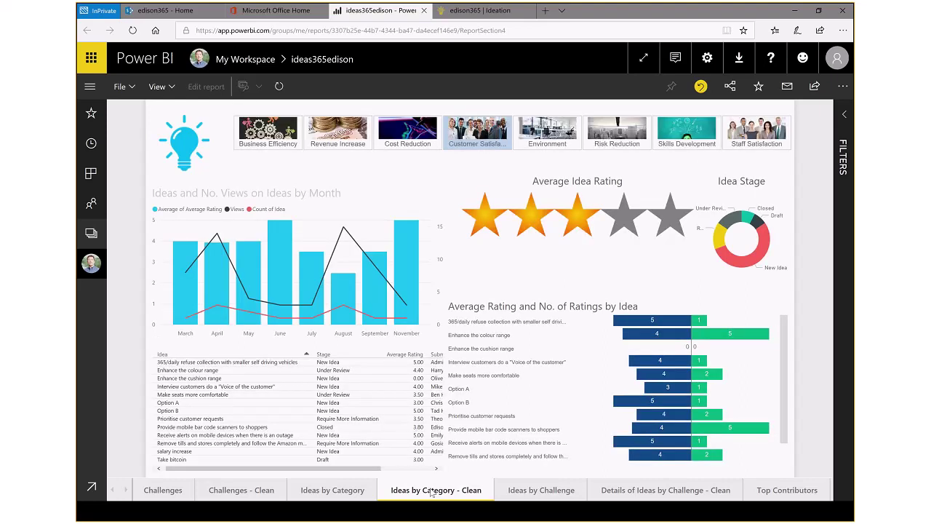
Deselect the Customer Satisfaction slicer so Ideas by Category - Clean covers all categories.
{"action": "left_click", "coordinate": [477, 139]}
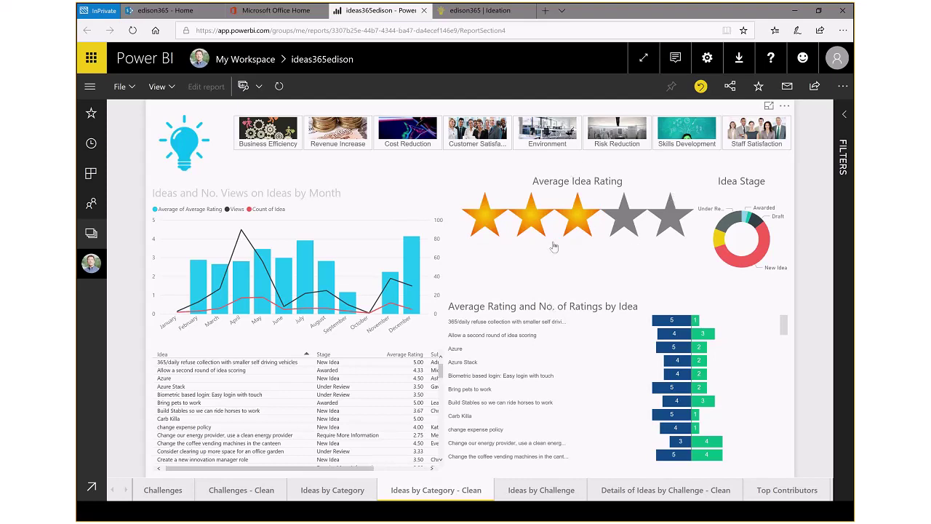
Return to the edison365 Ideation tab showing the 5 Reduce customer queues ideas awaiting triage.
{"action": "left_click", "coordinate": [493, 12]}
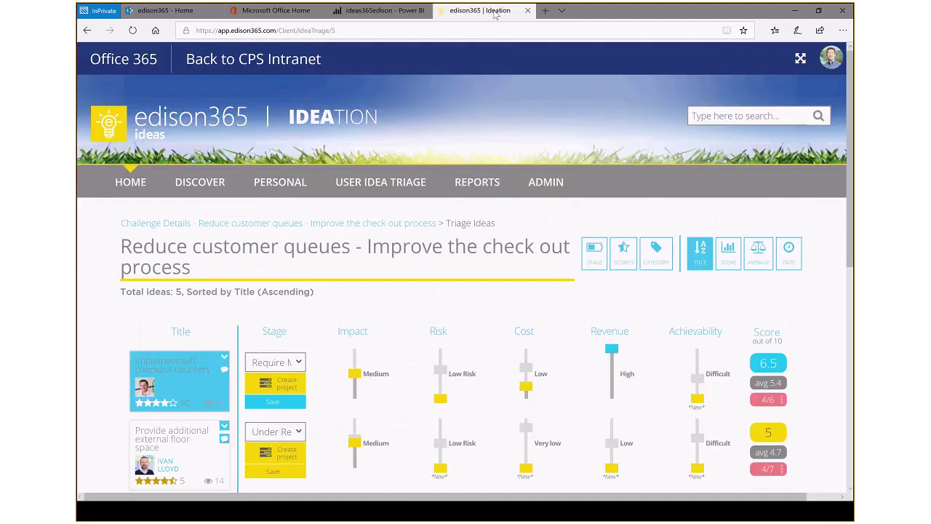